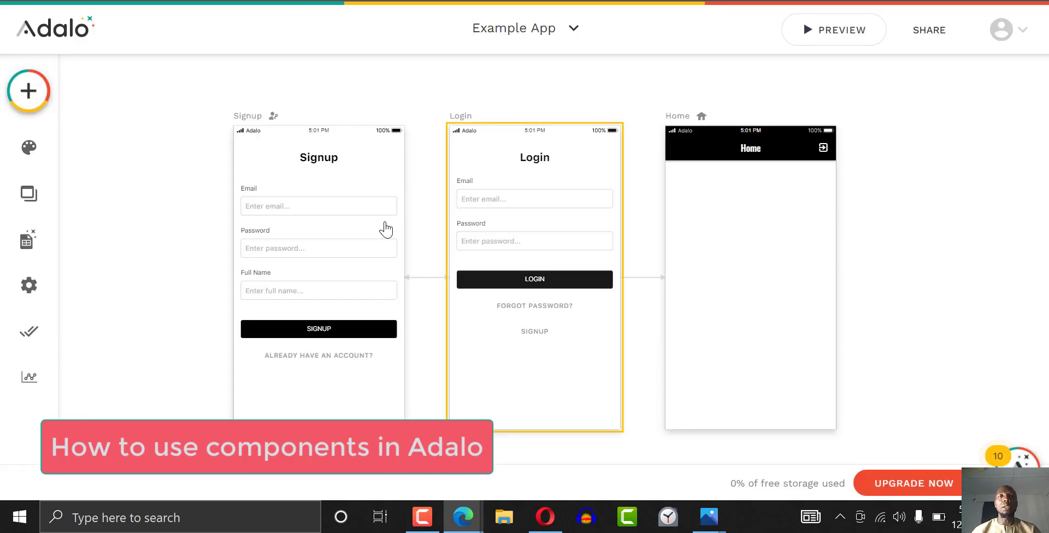
left_click(330, 158)
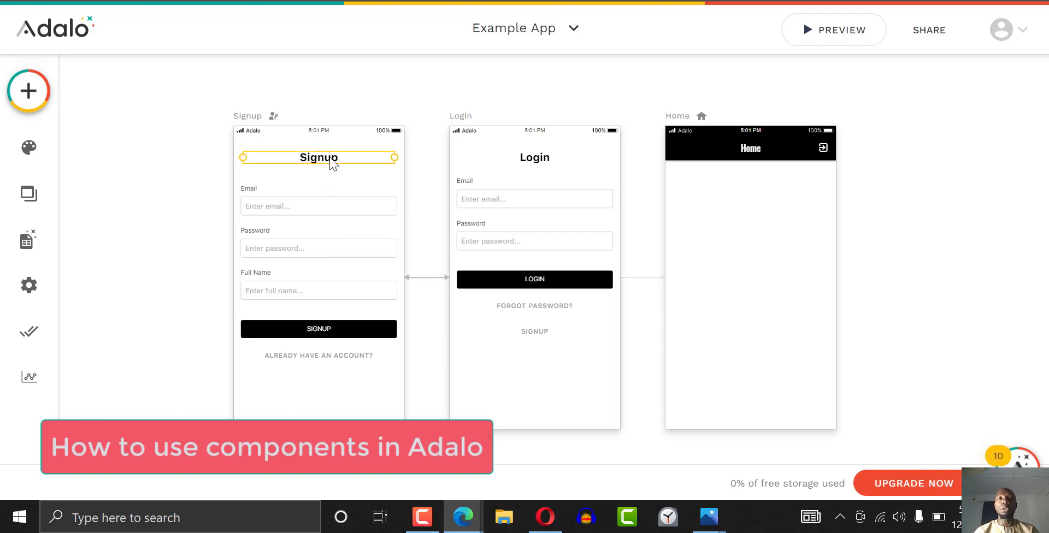
left_click(417, 93)
left_click(353, 237)
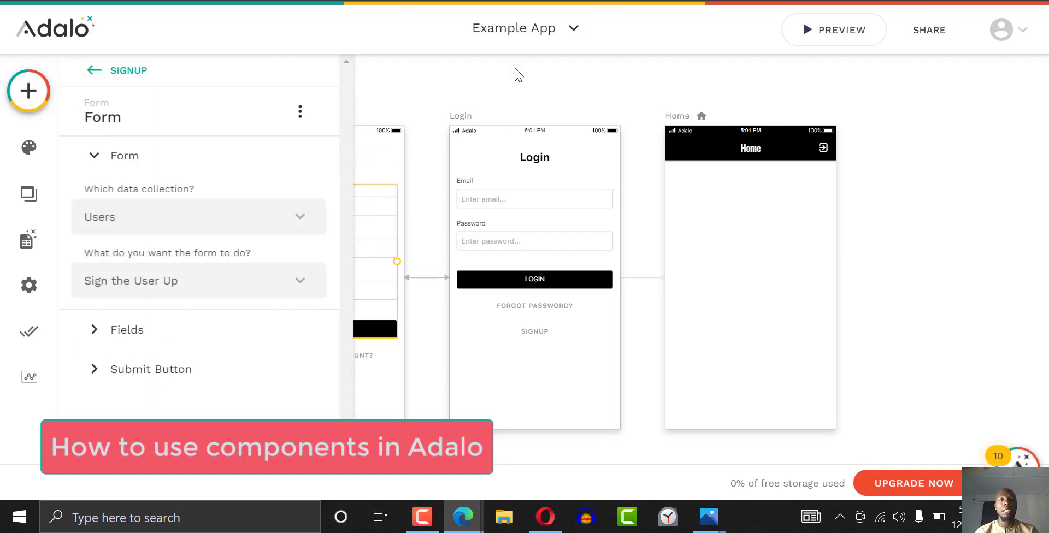
left_click(515, 74)
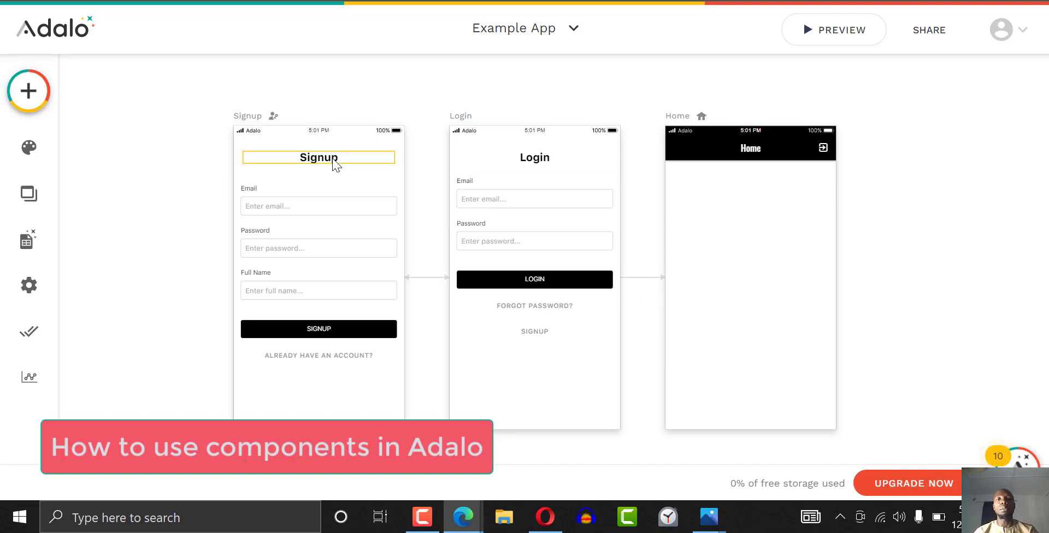
Browse the component library, examining the Most Used, Navigation, Lists and Buttons groups
left_click(27, 93)
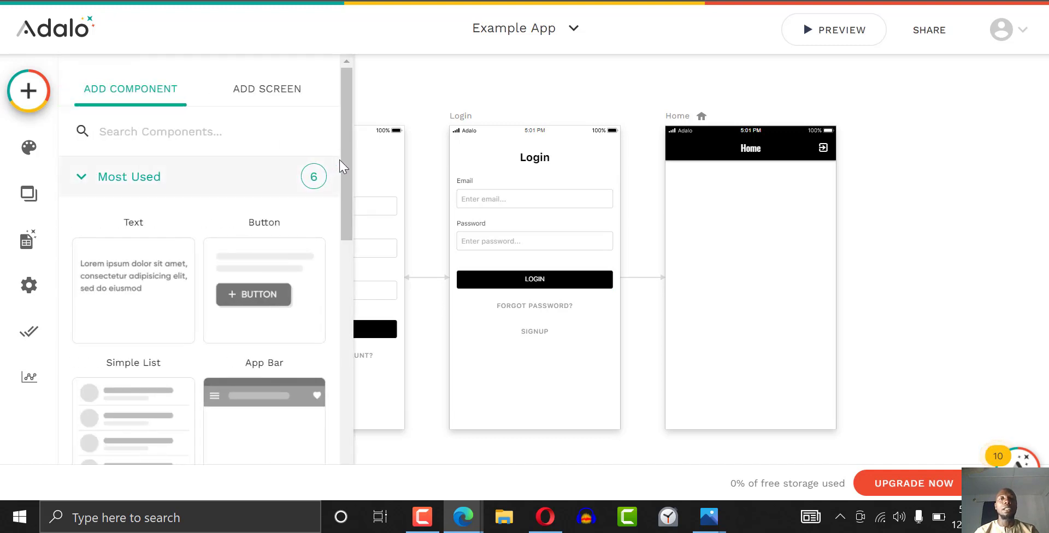
left_click_drag(340, 160, 338, 208)
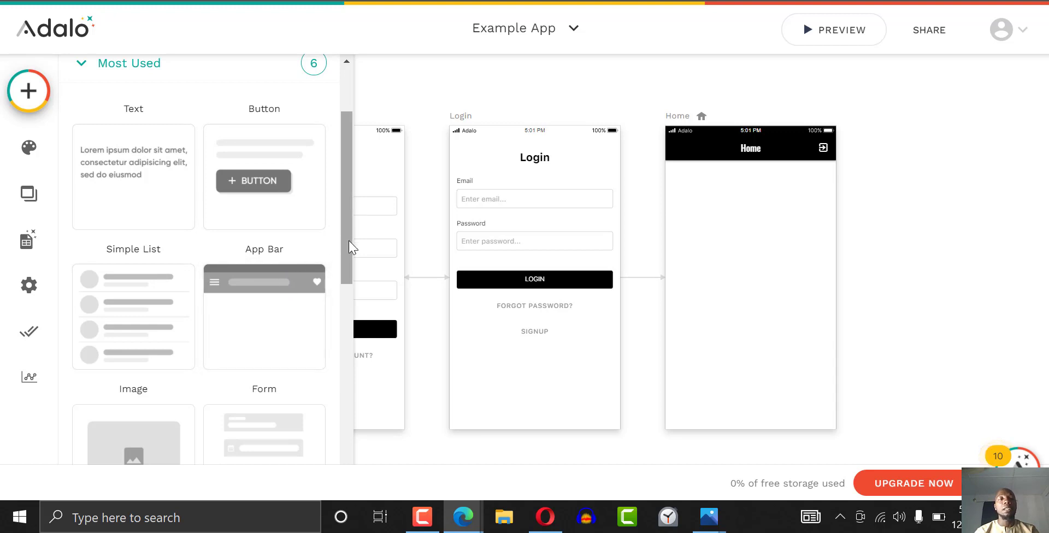
left_click_drag(348, 241, 343, 381)
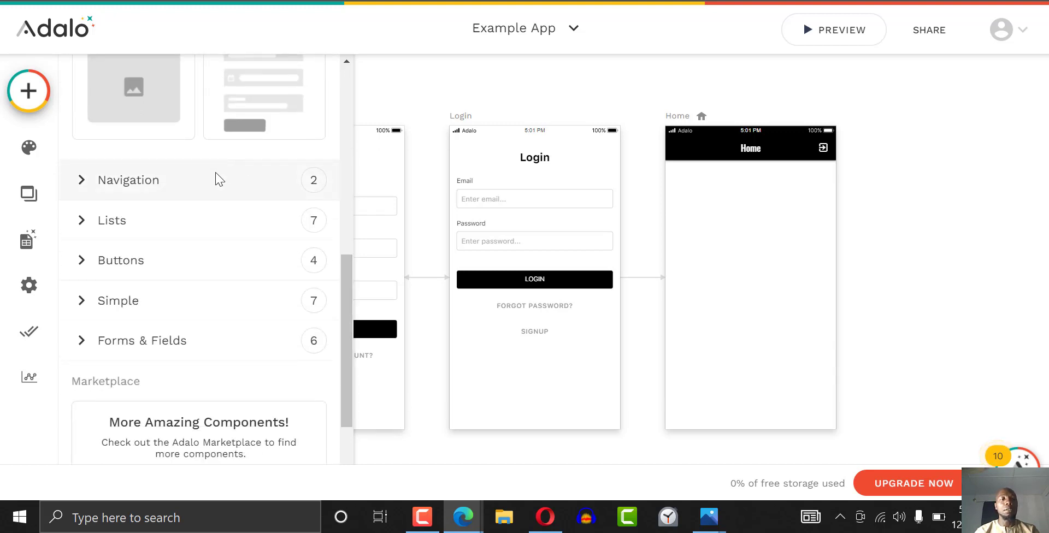
left_click(221, 185)
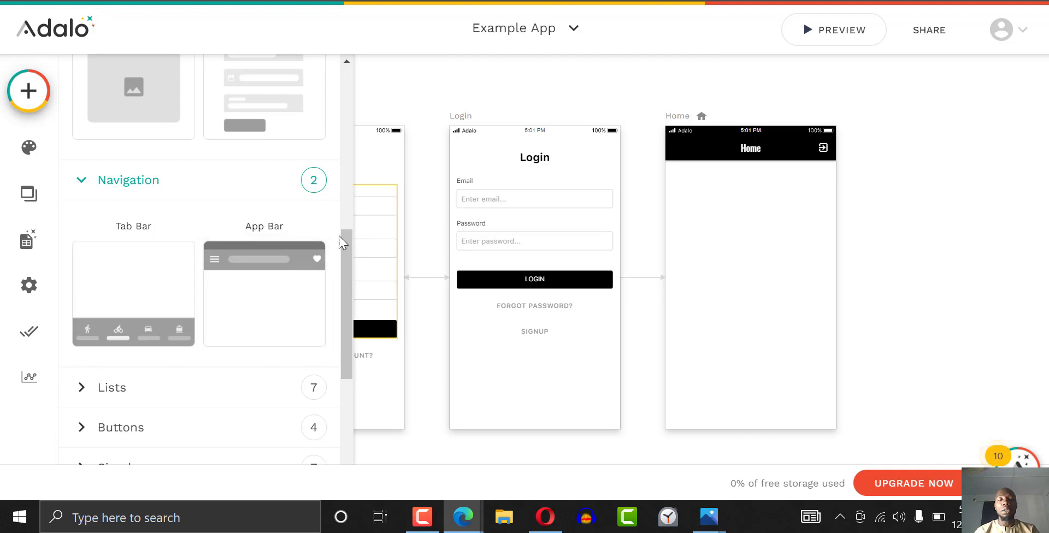
left_click_drag(342, 243, 344, 334)
left_click(222, 132)
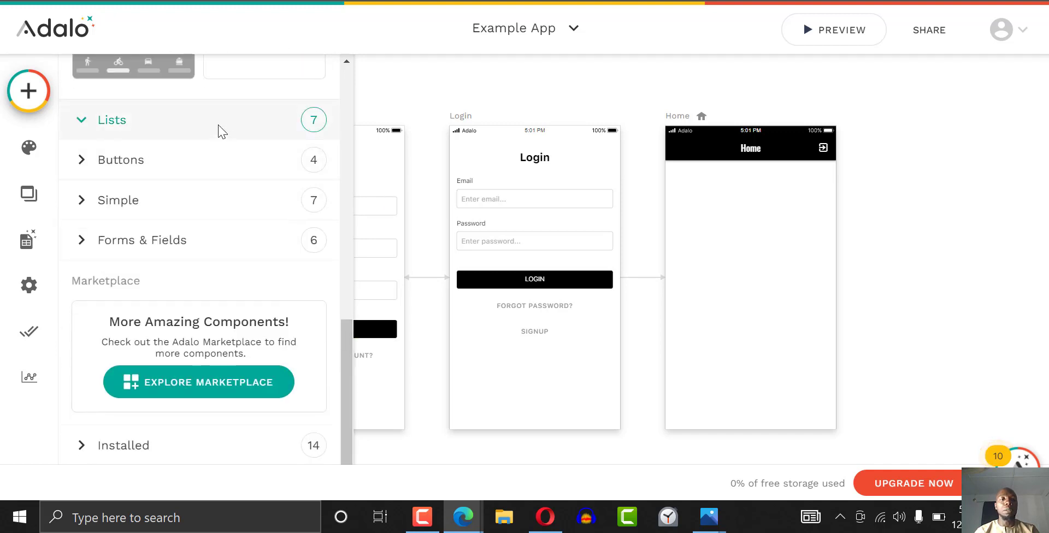
left_click_drag(343, 255, 323, 129)
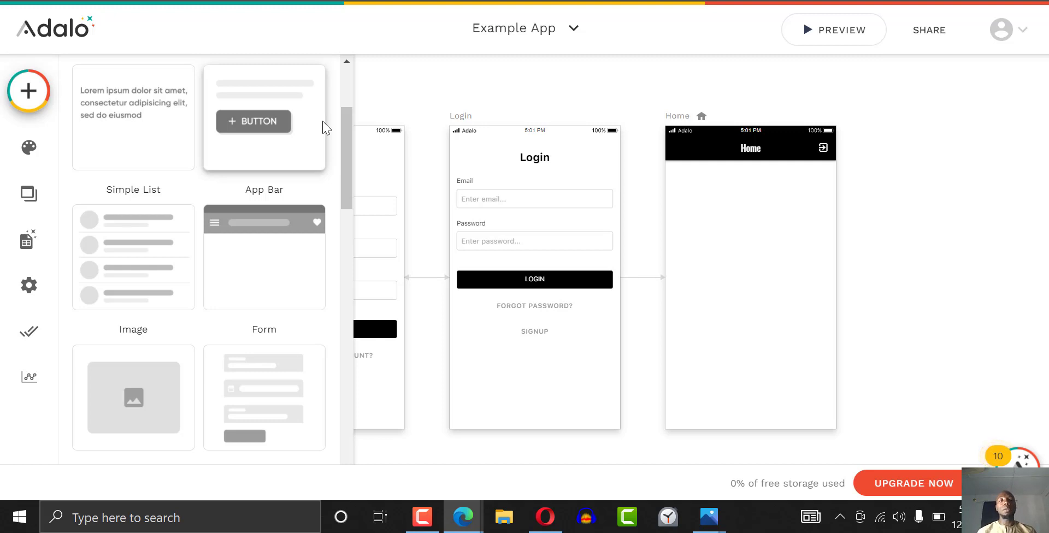
left_click_drag(344, 139, 335, 264)
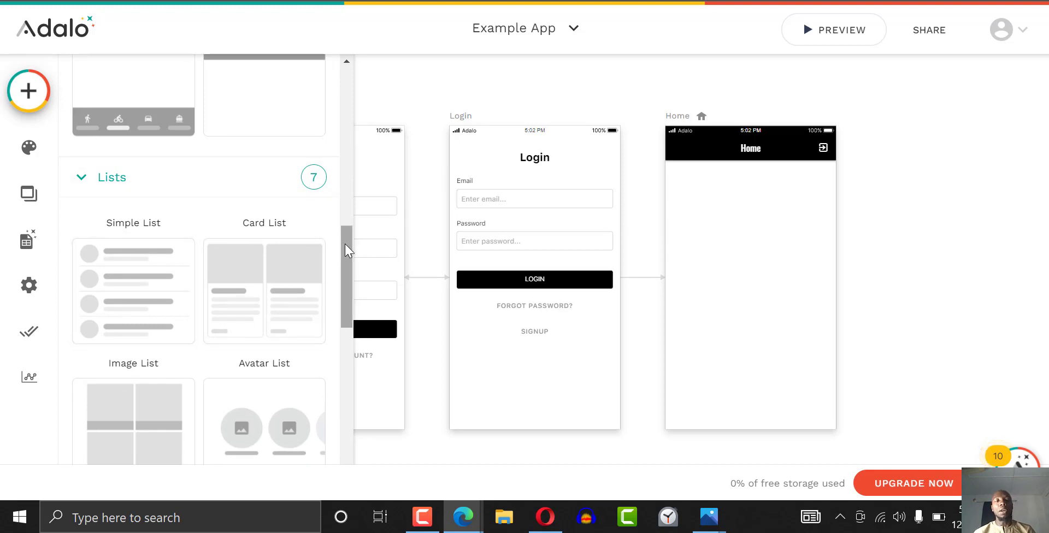
left_click_drag(345, 244, 345, 261)
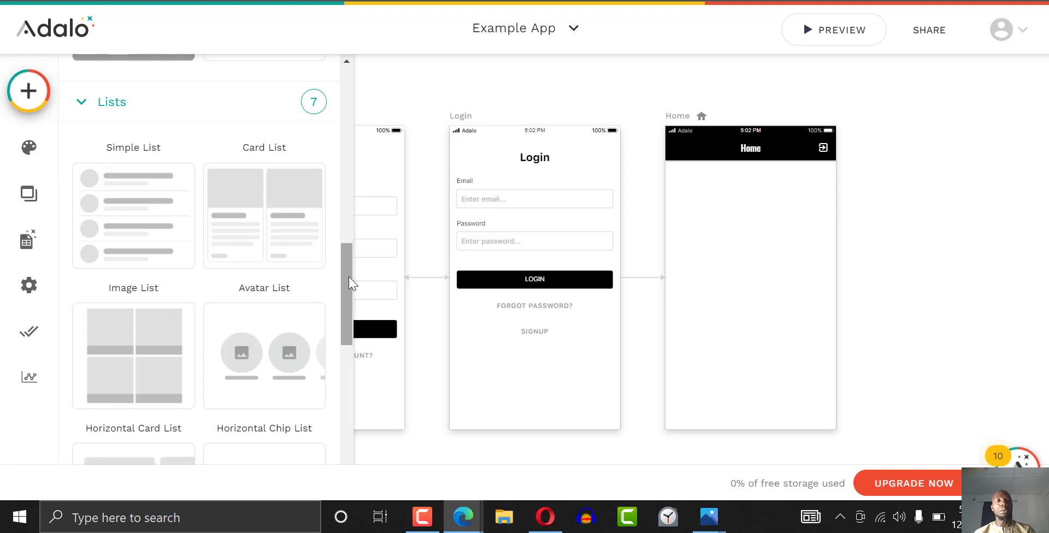
left_click_drag(348, 277, 342, 398)
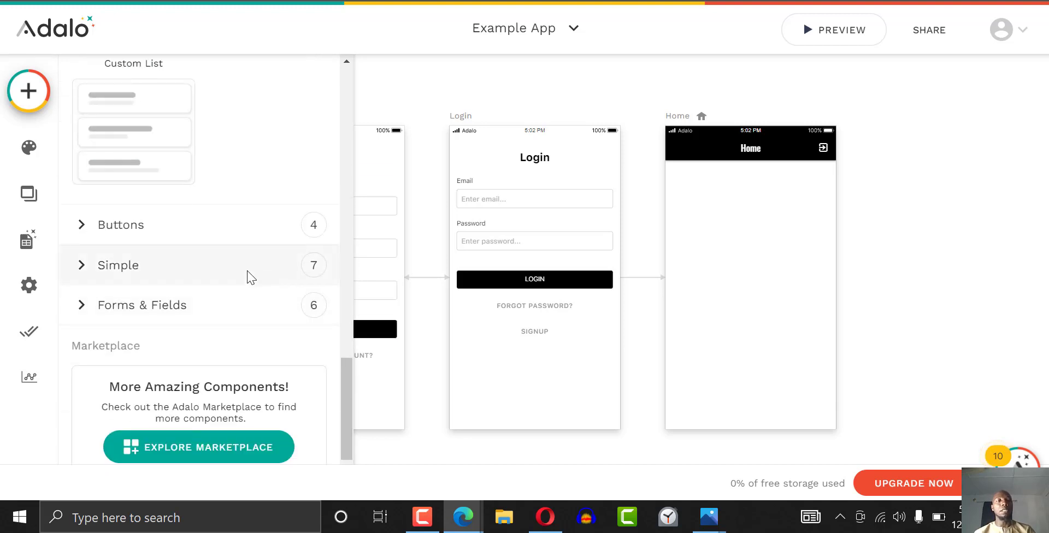
left_click(212, 226)
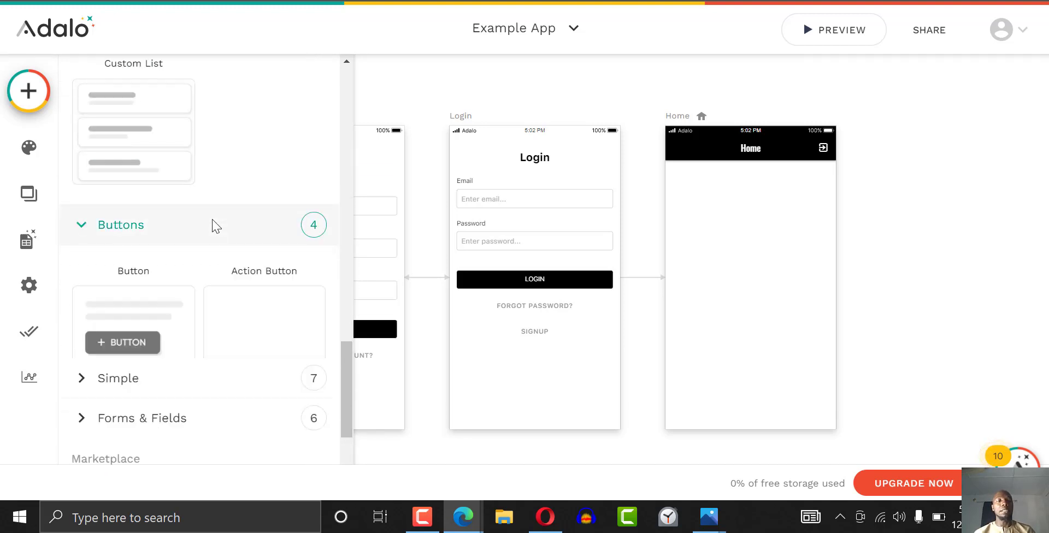
left_click_drag(346, 334, 345, 425)
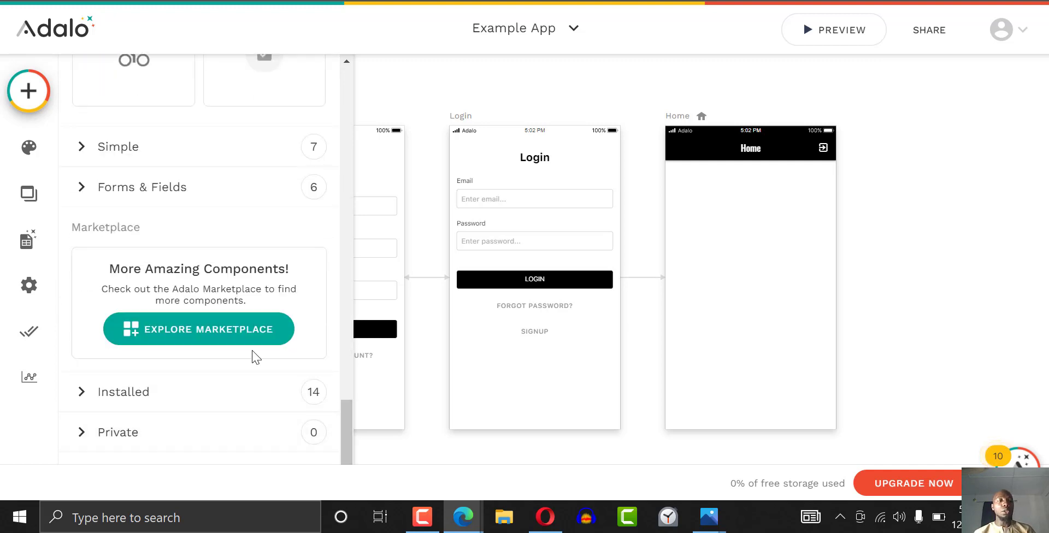
View the components offered in the Marketplace, such as Map and Calendar, and close it without installing anything
left_click(228, 337)
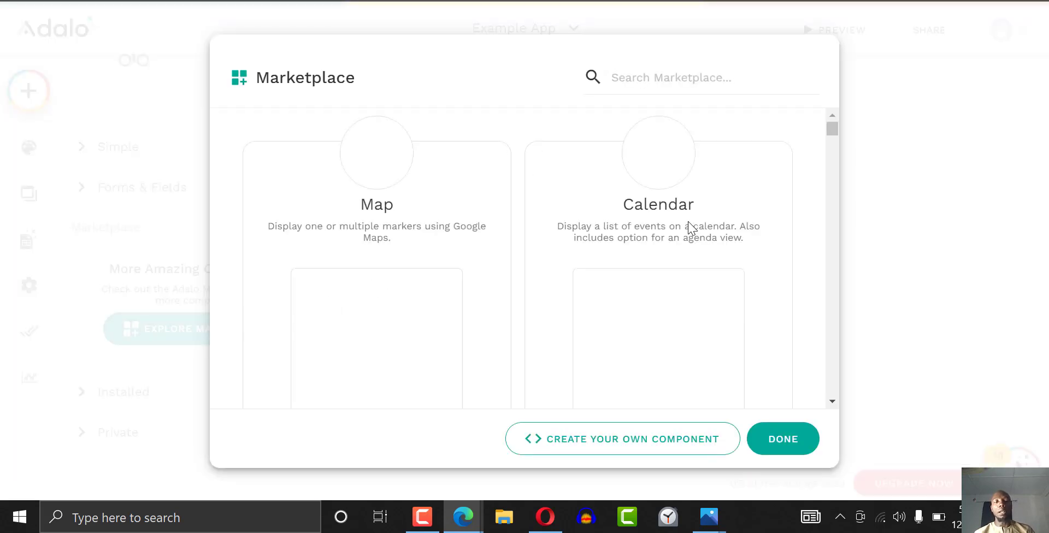
mouse_move(831, 129)
left_mouse_down()
mouse_move(831, 174)
mouse_move(833, 129)
left_mouse_up()
scroll(832, 129, "up", 2)
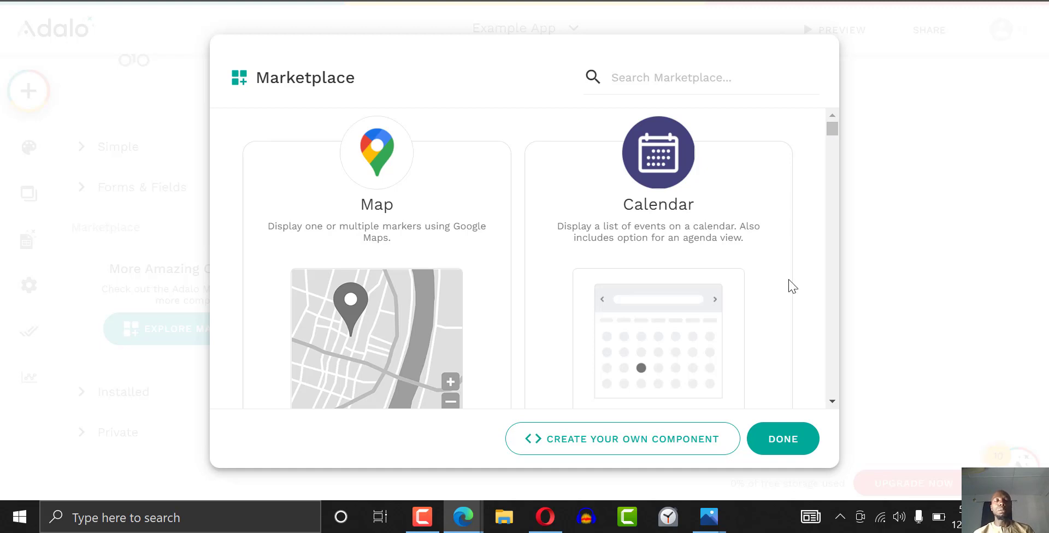
left_click(783, 439)
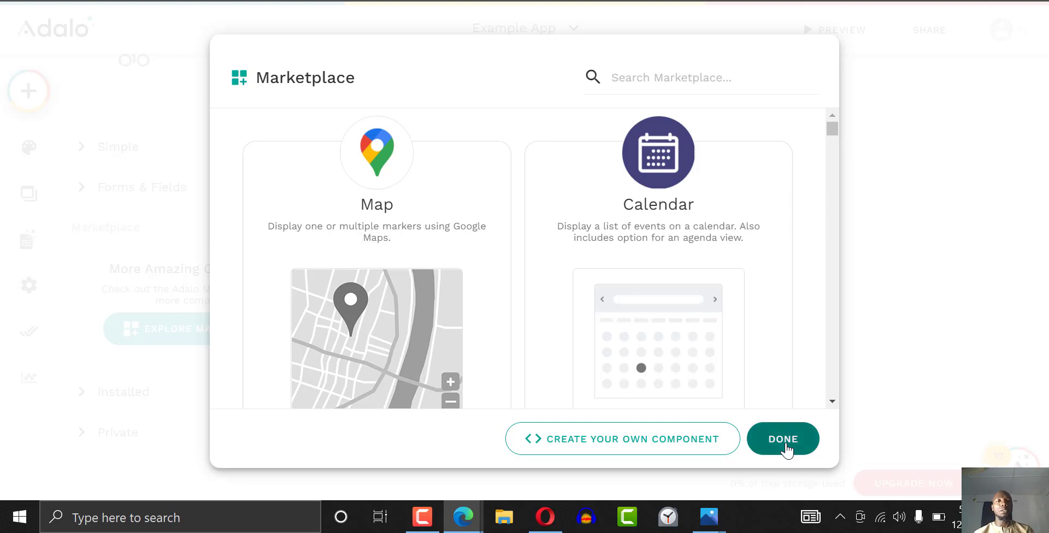
Place a Text component below the header of the Home screen and set its text to "List of Users"
left_click_drag(342, 417, 350, 94)
left_click_drag(344, 131, 346, 159)
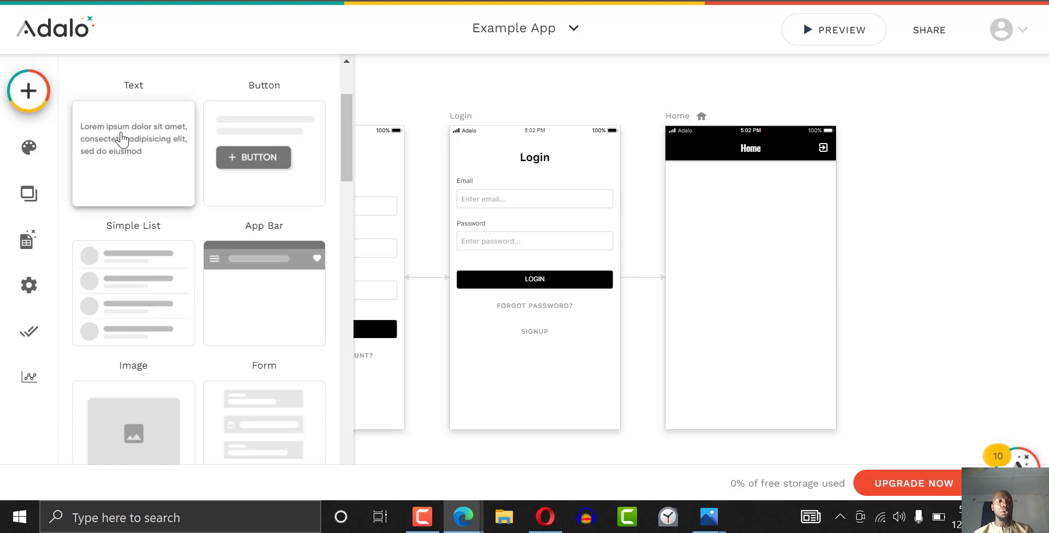
left_click_drag(122, 140, 698, 200)
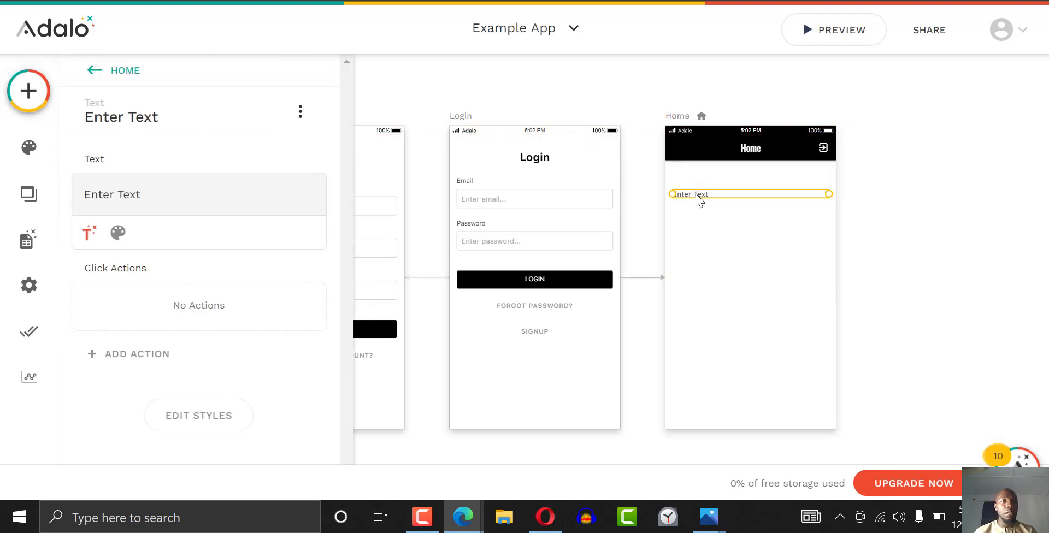
left_click(160, 203)
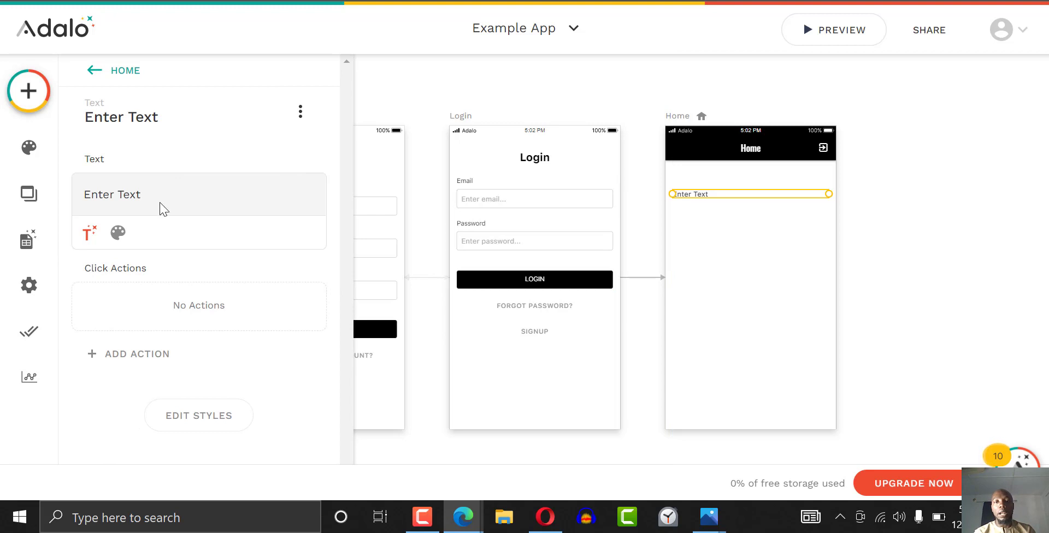
key("ctrl+a")
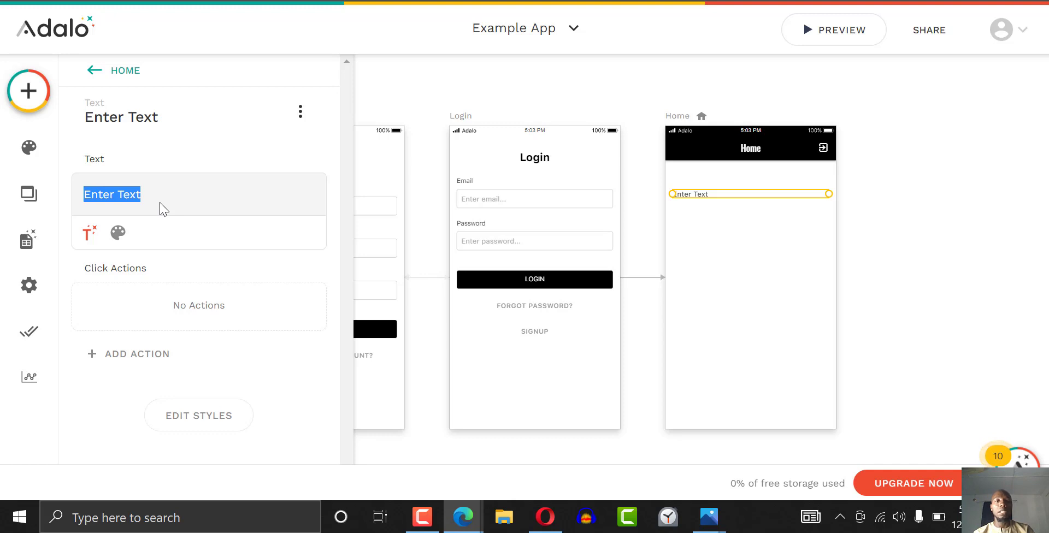
type("List of")
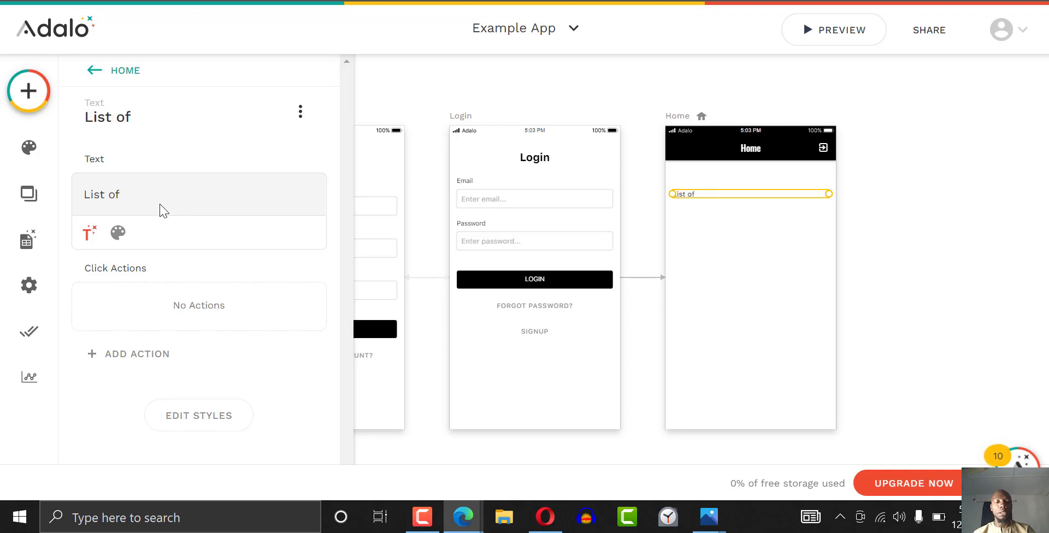
type(" Users")
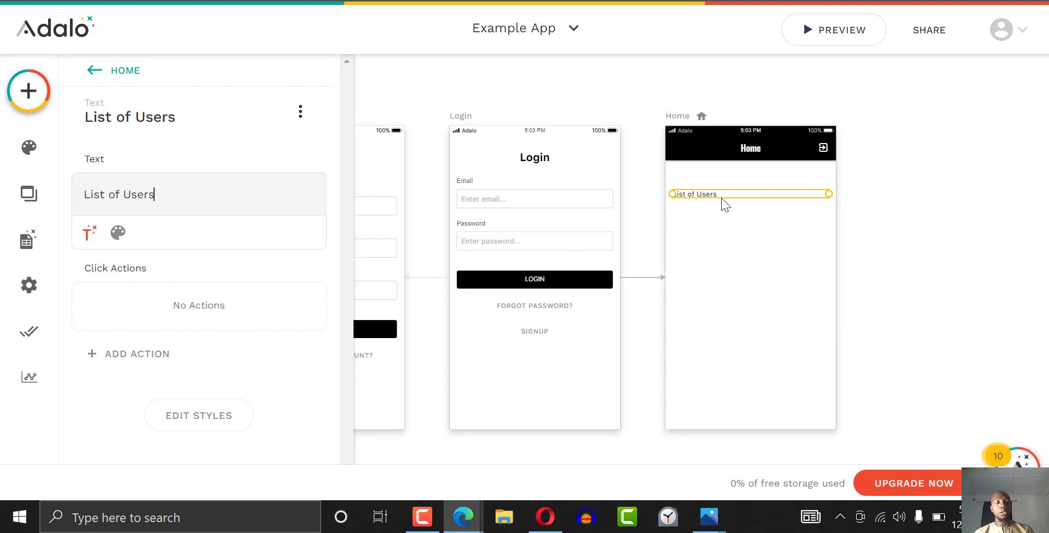
Review the click actions available for the "List of Users" text, including Create, Update and Notifications, without adding one
left_click(136, 359)
mouse_move(182, 43)
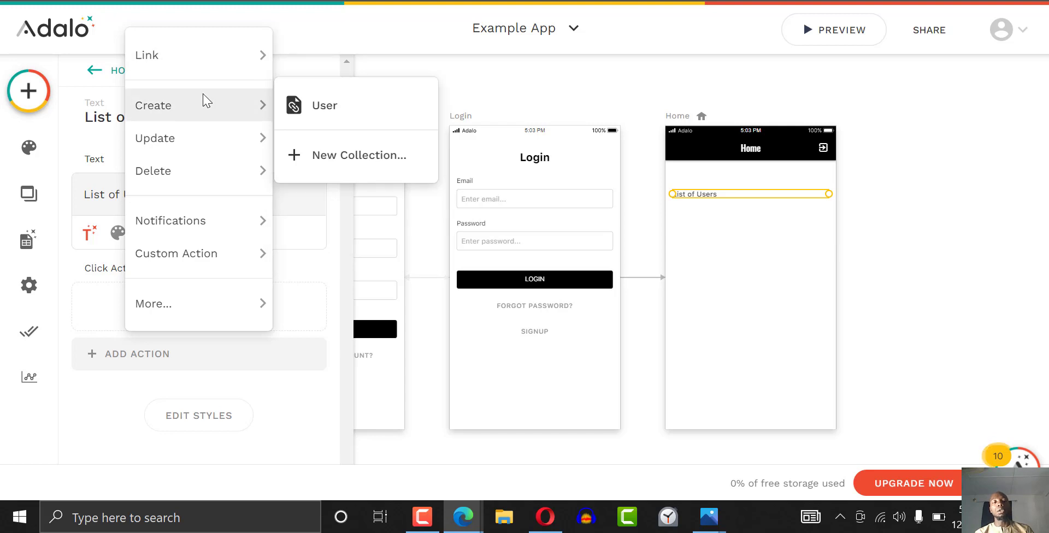
mouse_move(208, 140)
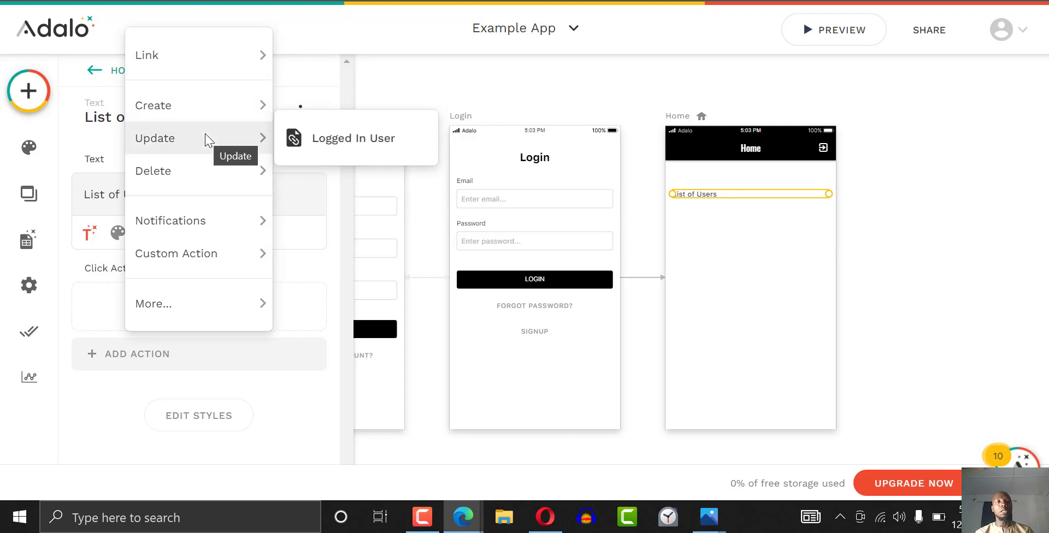
mouse_move(205, 221)
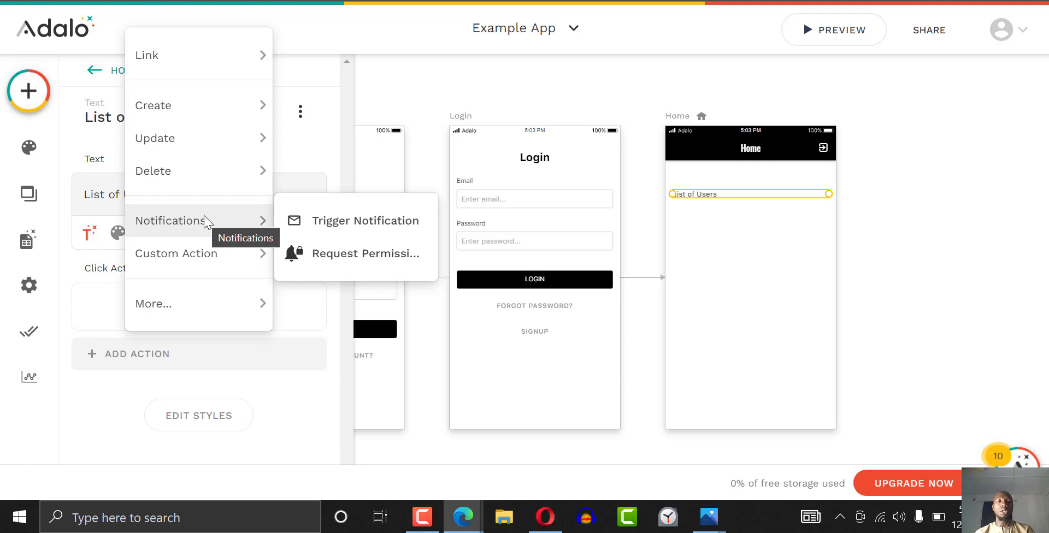
left_click(253, 421)
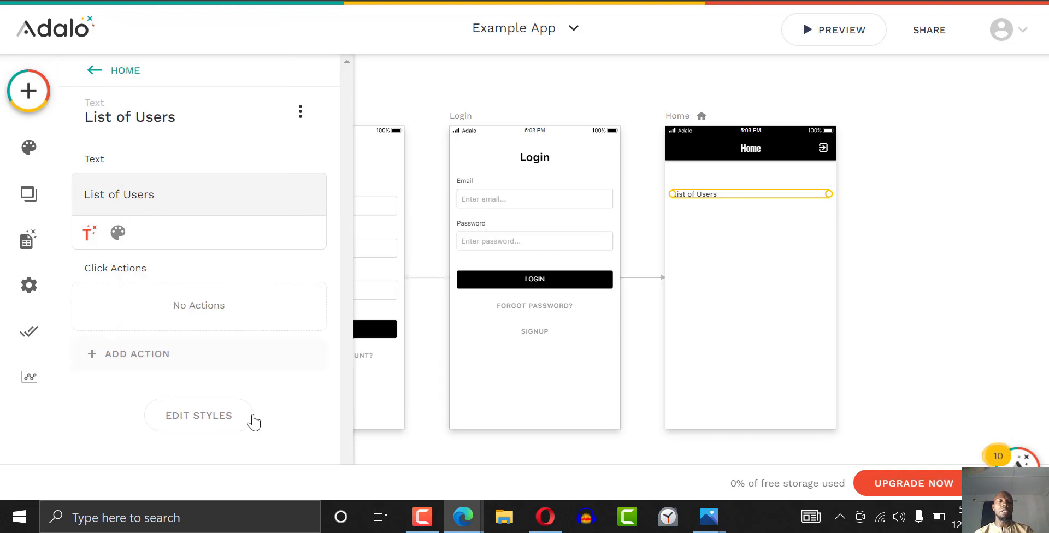
Set the Fixed style of the "List of Users" text to Bottom and close its settings
left_click(222, 418)
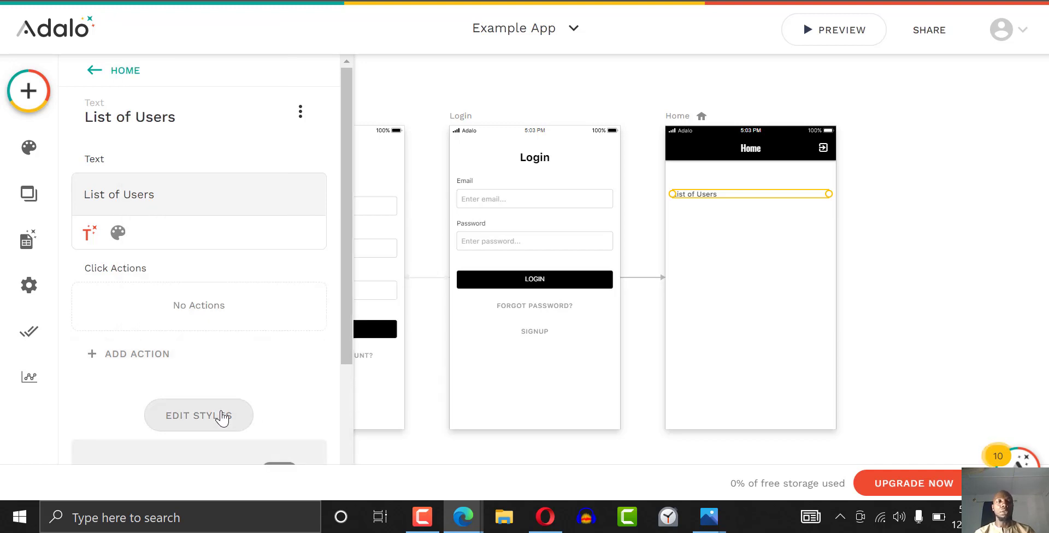
left_click_drag(344, 237, 335, 364)
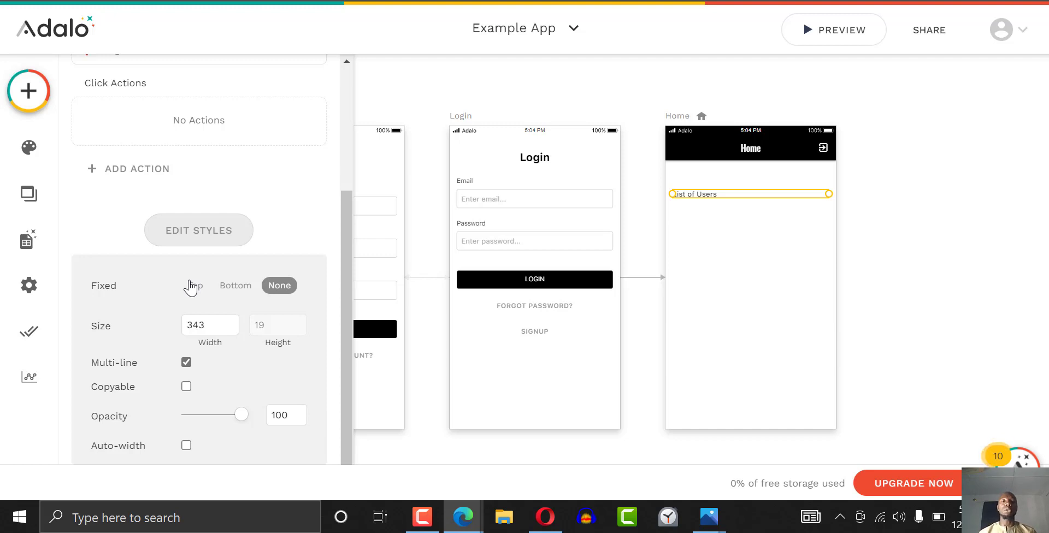
left_click(238, 287)
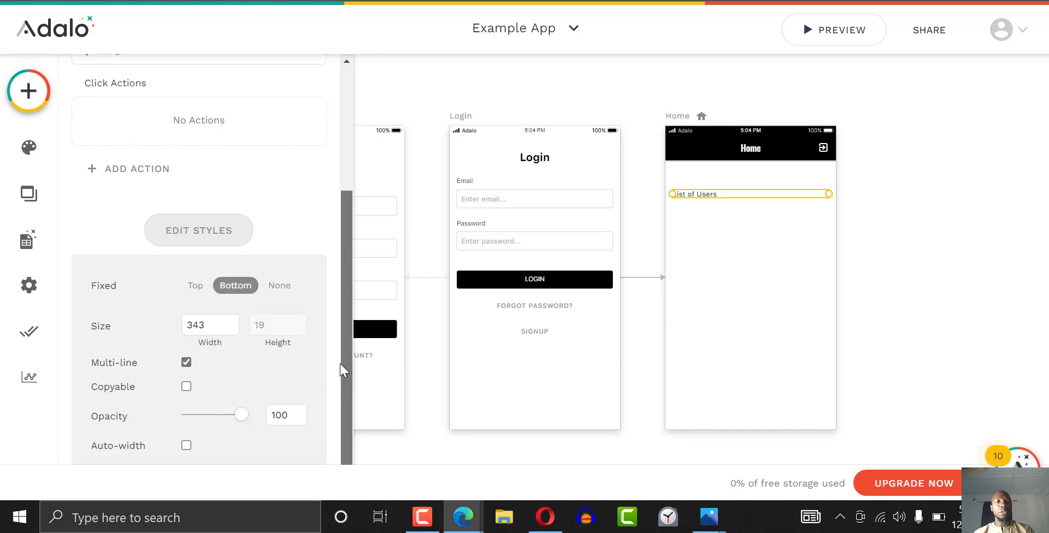
left_click(359, 115)
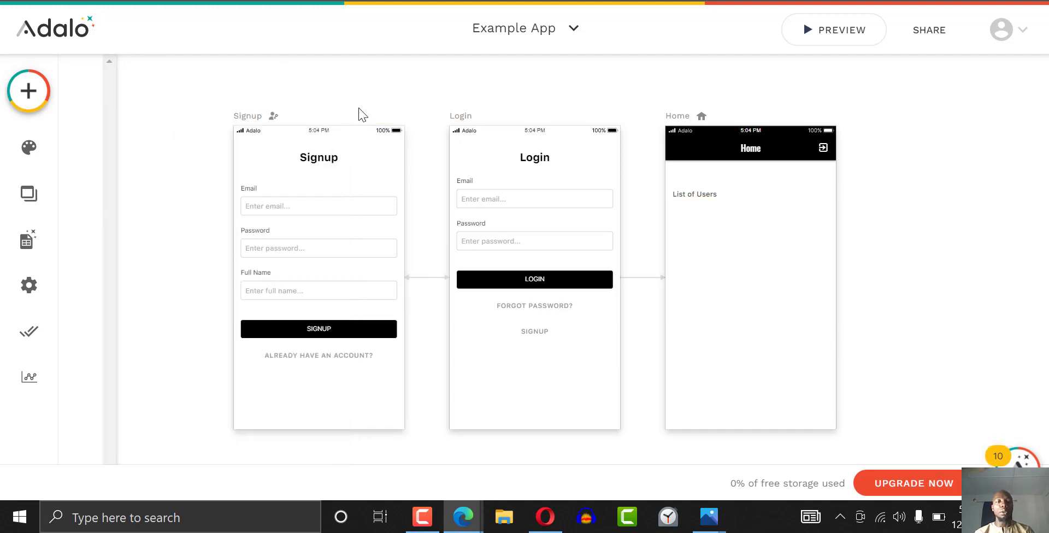
Place a Form component from Forms & Fields on the Home screen, leaving a gap below the "List of Users" text
left_click(29, 109)
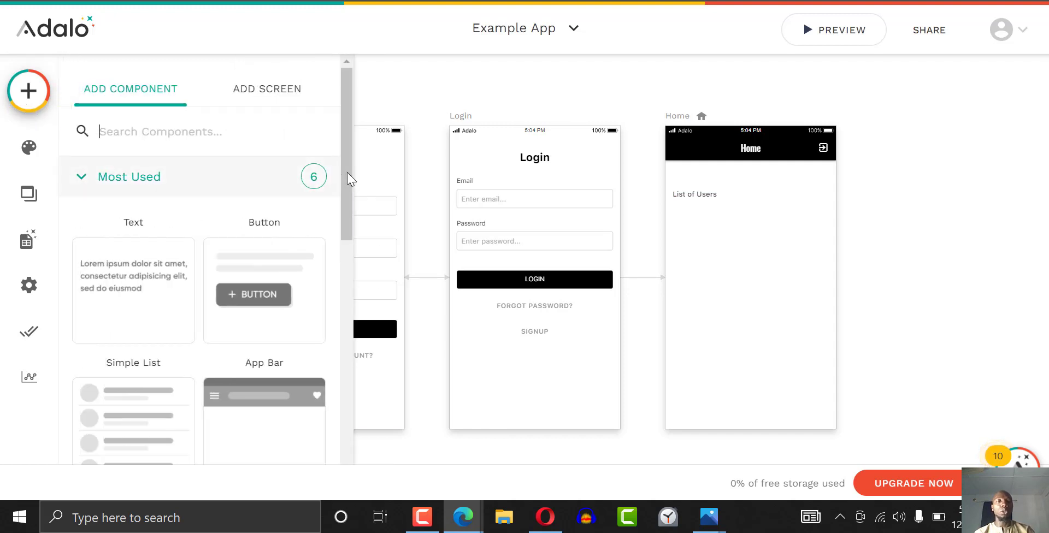
left_click_drag(346, 172, 330, 382)
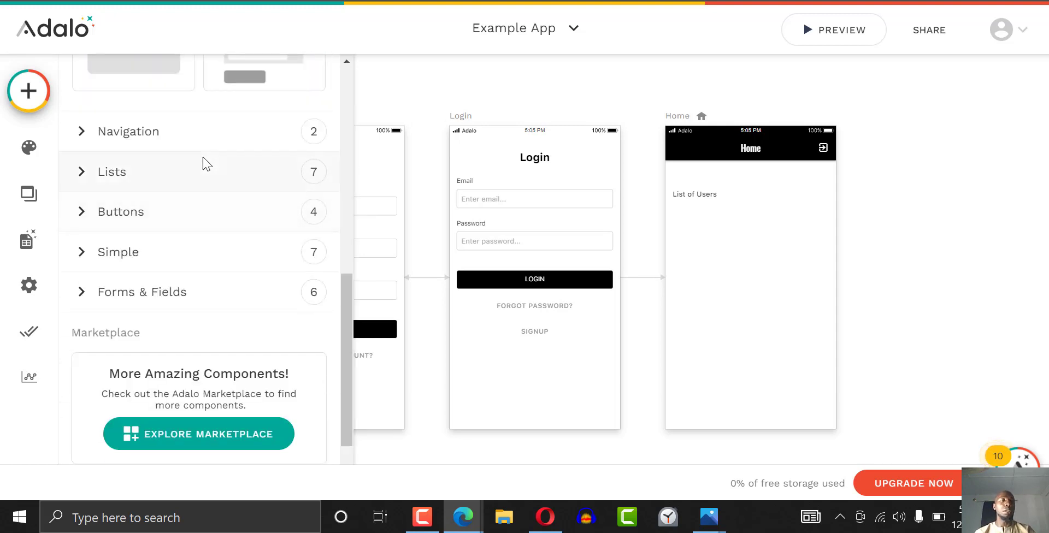
left_click(211, 298)
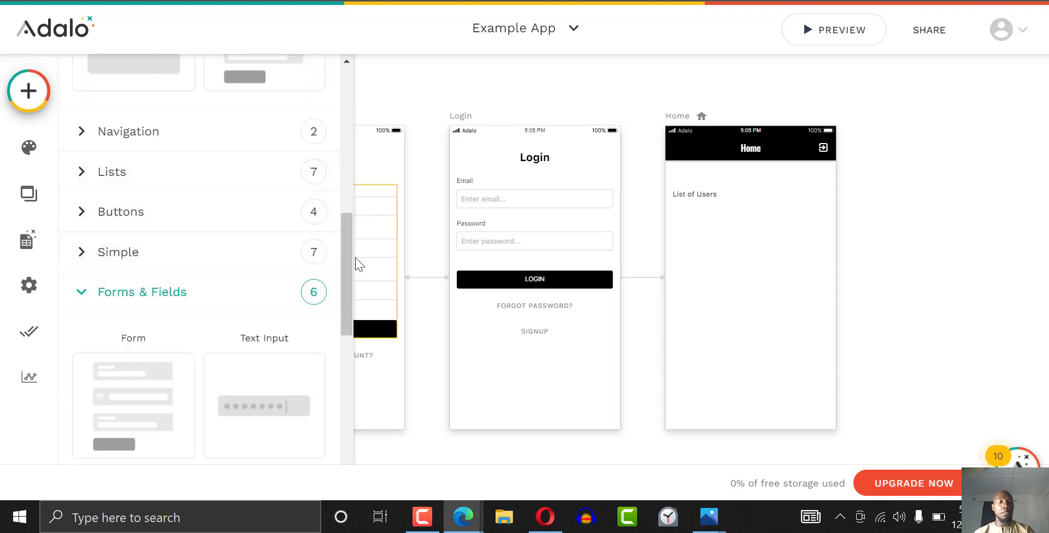
left_click_drag(350, 262, 344, 316)
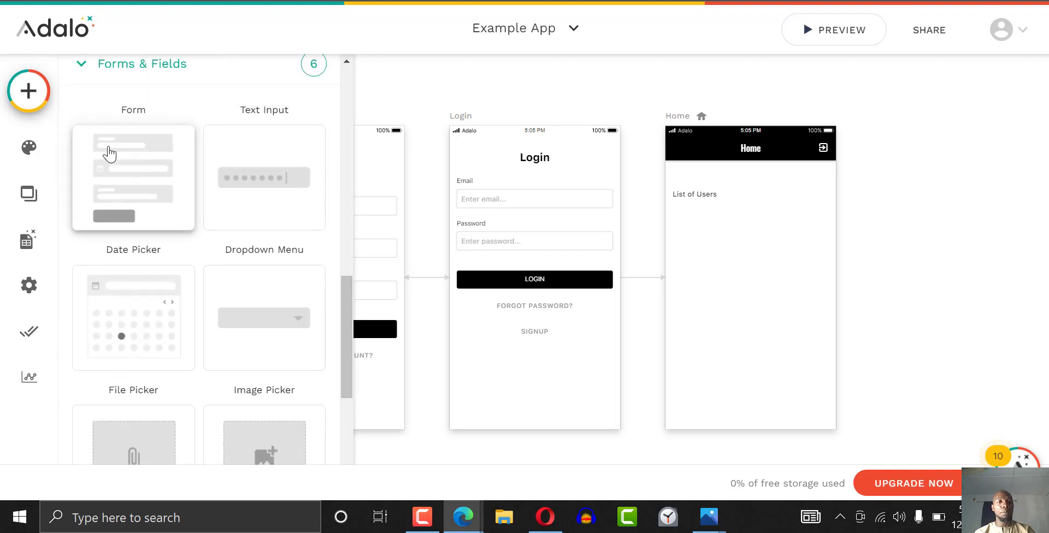
left_click_drag(108, 156, 749, 285)
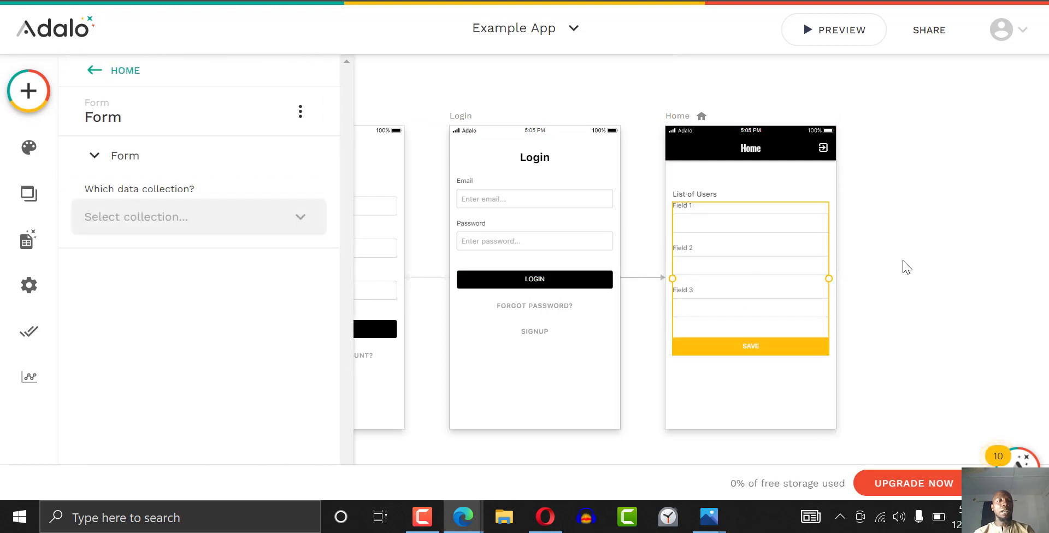
left_click(754, 262)
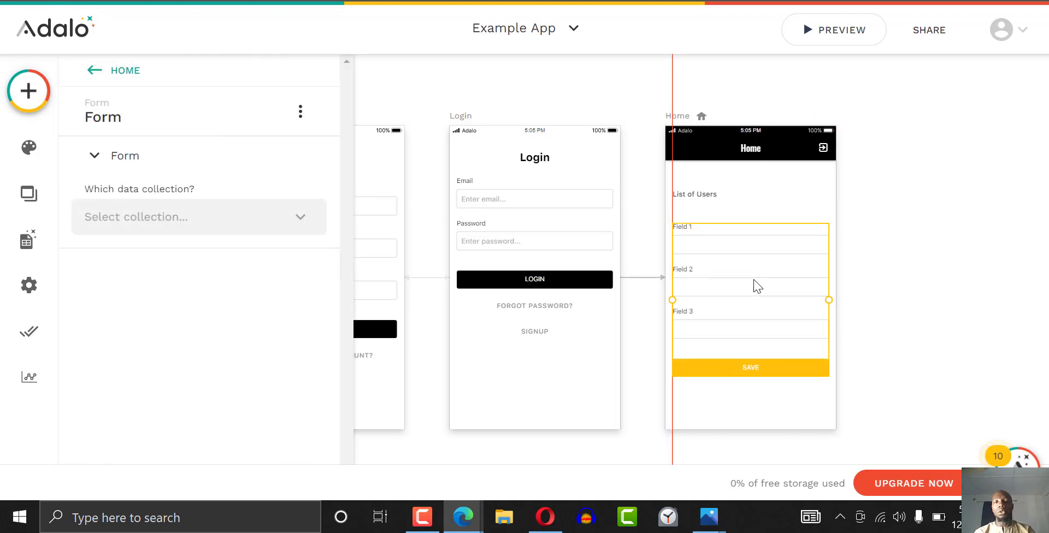
left_click(883, 224)
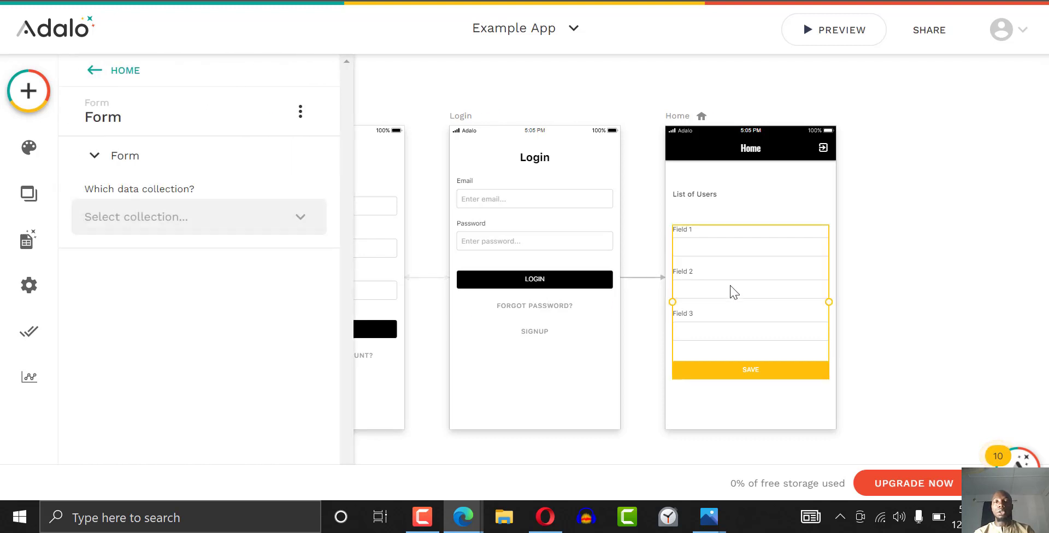
Connect the Home screen's form to the Users data collection and close its settings
left_click(263, 226)
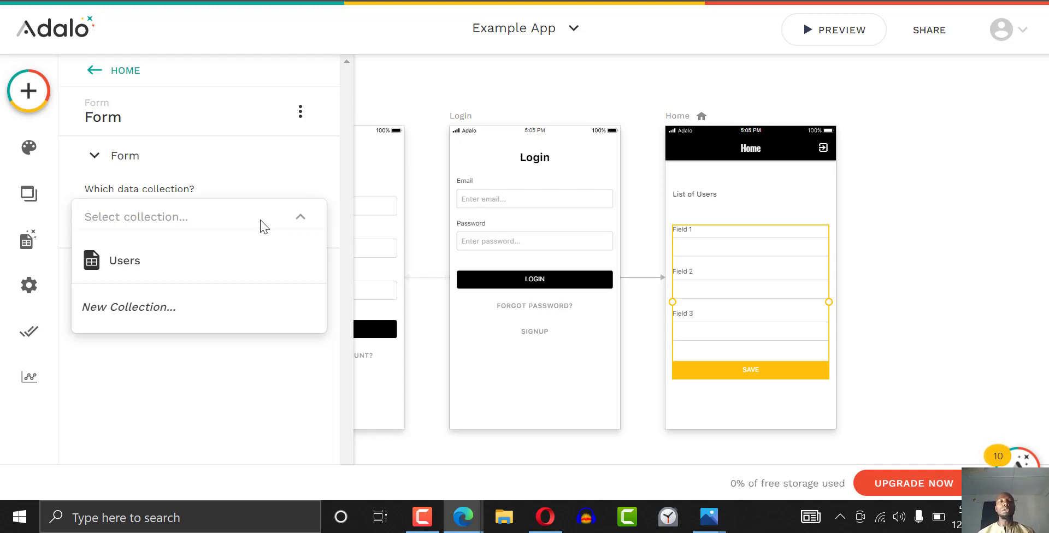
left_click(260, 225)
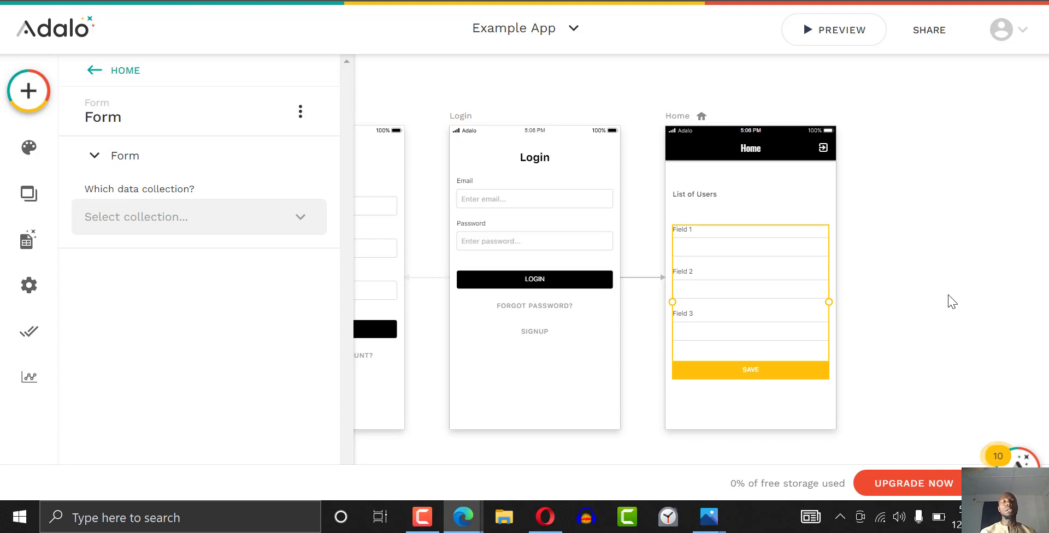
left_click(238, 229)
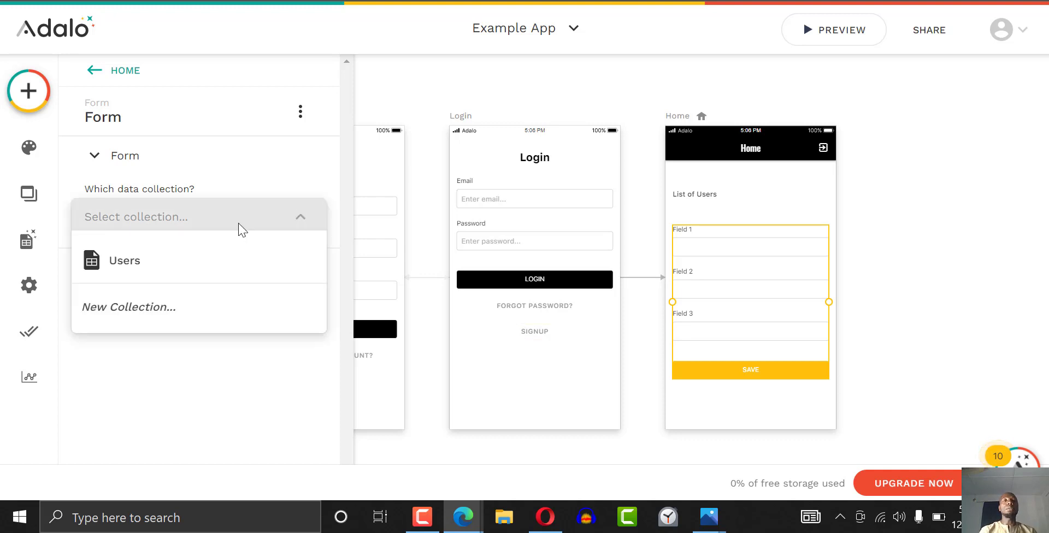
left_click(181, 271)
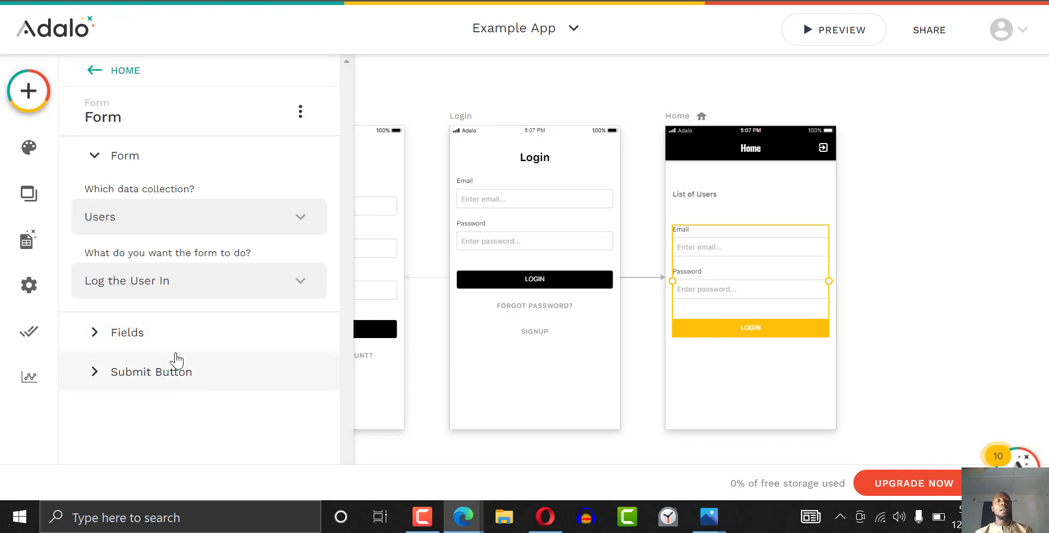
left_click(433, 291)
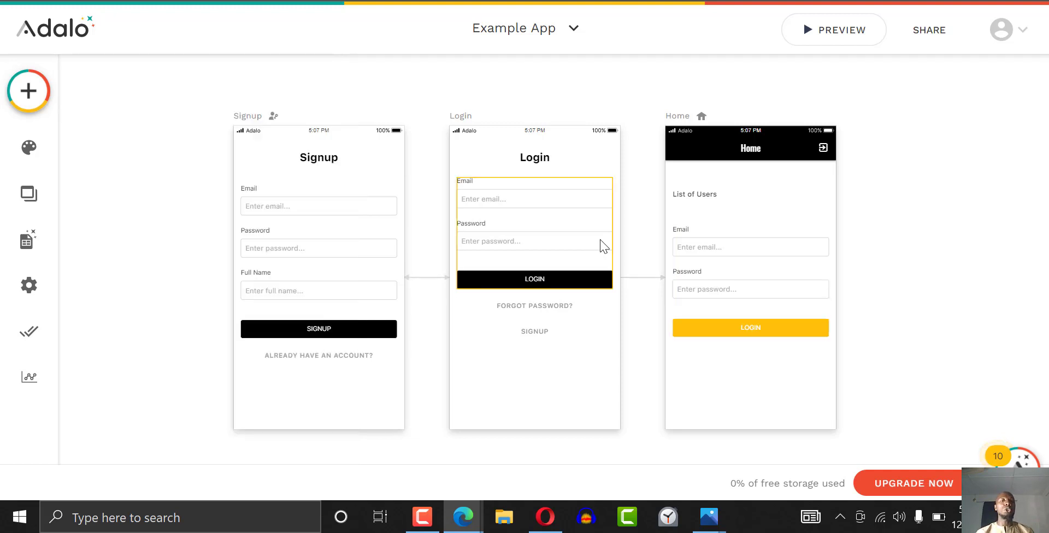
Review the visible and automatic field settings of the form on the Home screen
left_click(769, 265)
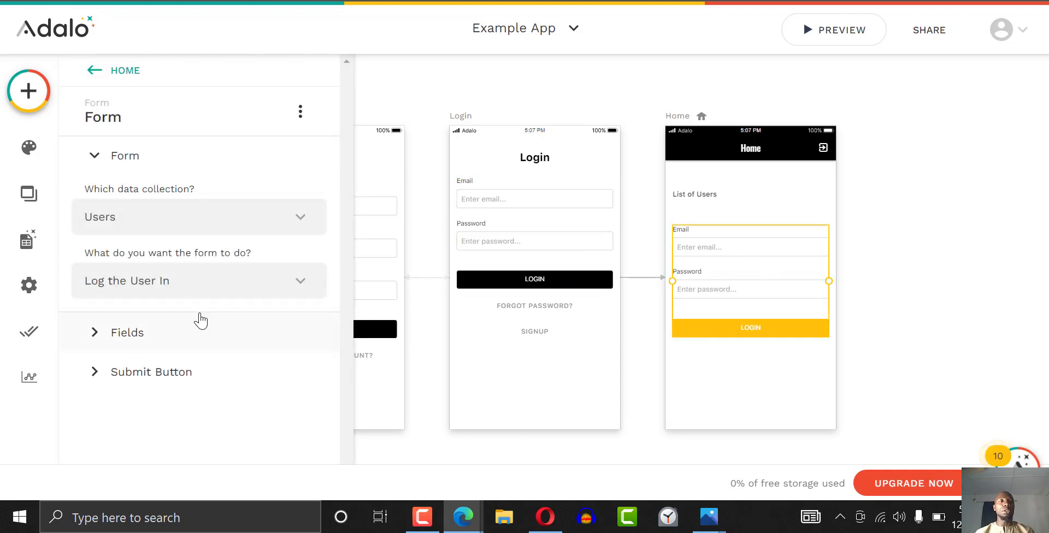
left_click(151, 339)
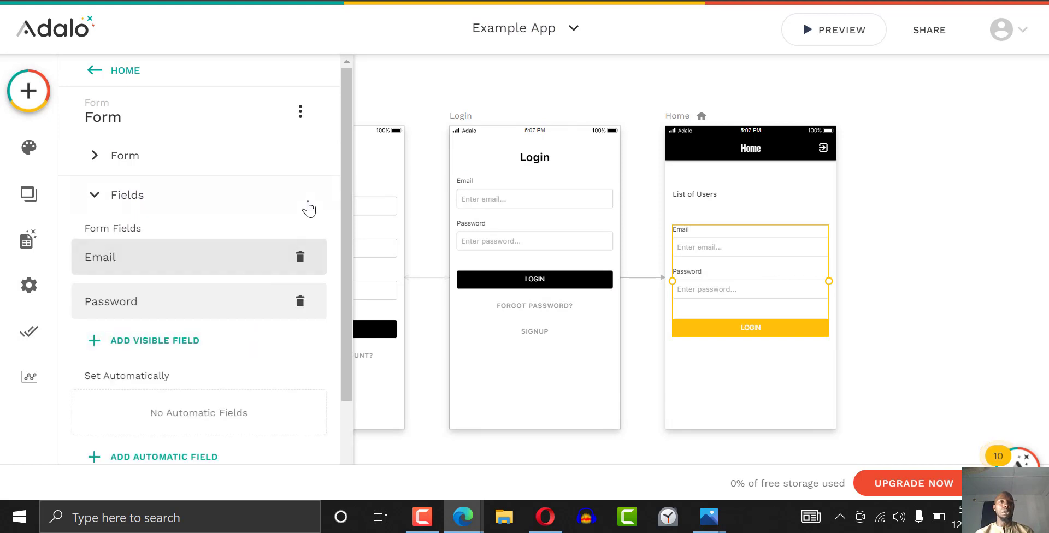
left_click_drag(344, 215, 355, 304)
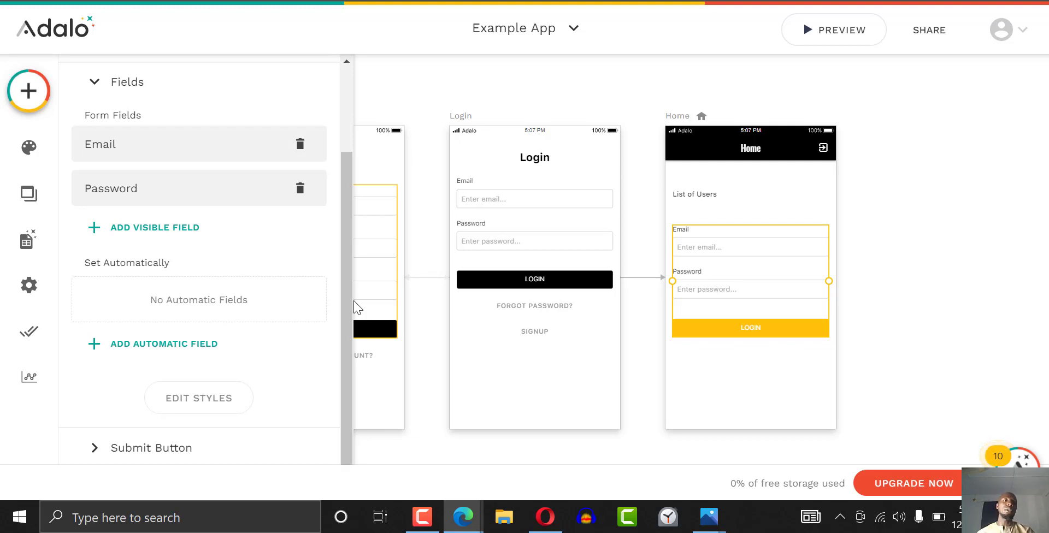
Review the form's submit button, its Log In action and the additional actions available, such as Create, Delete and Notifications, without adding one
left_click(194, 452)
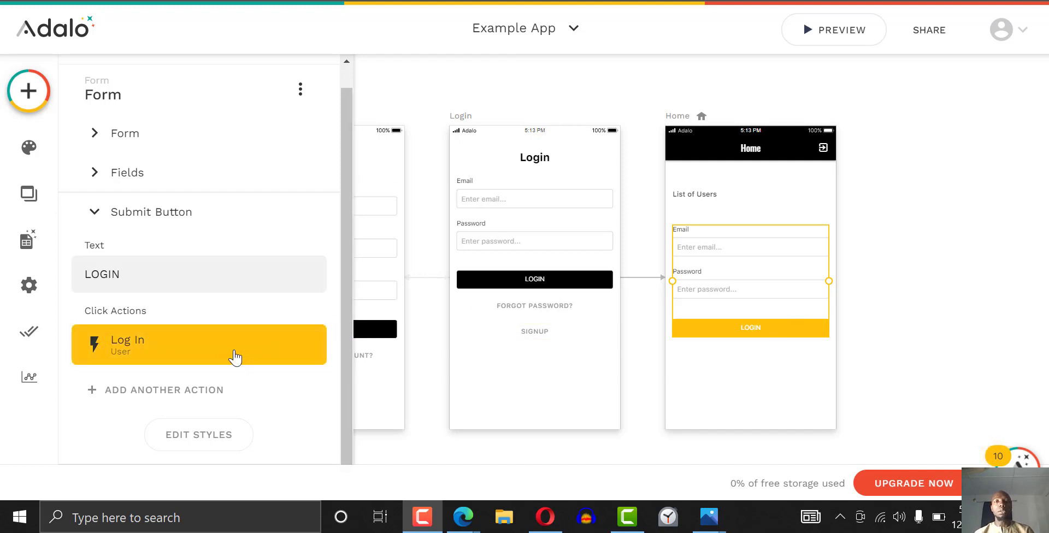
left_click(234, 358)
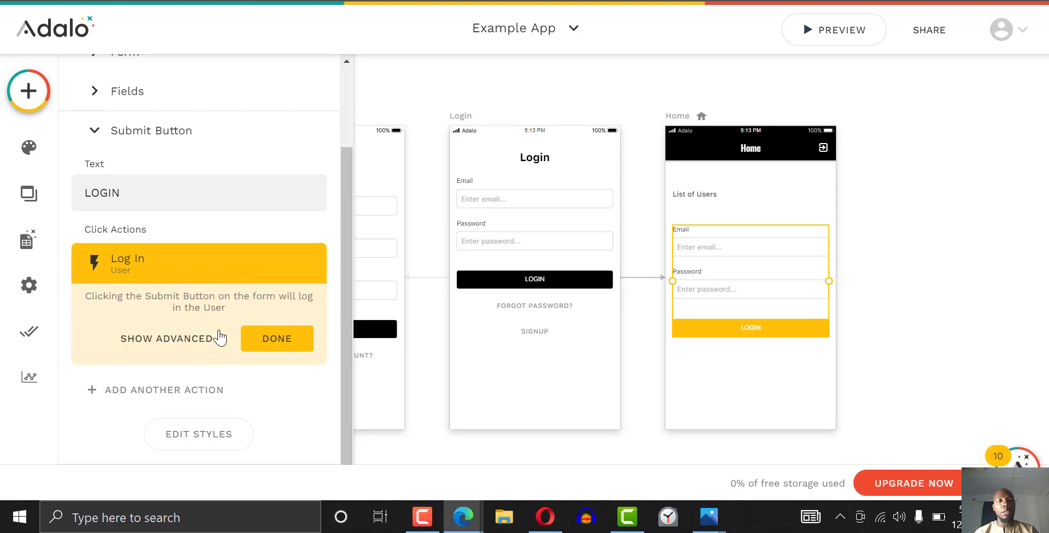
left_click(162, 394)
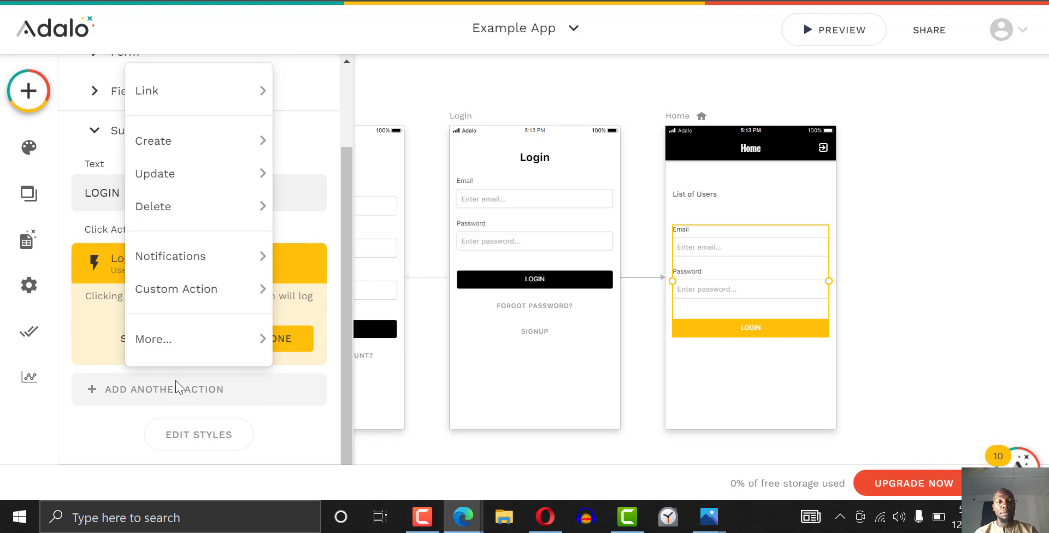
mouse_move(234, 87)
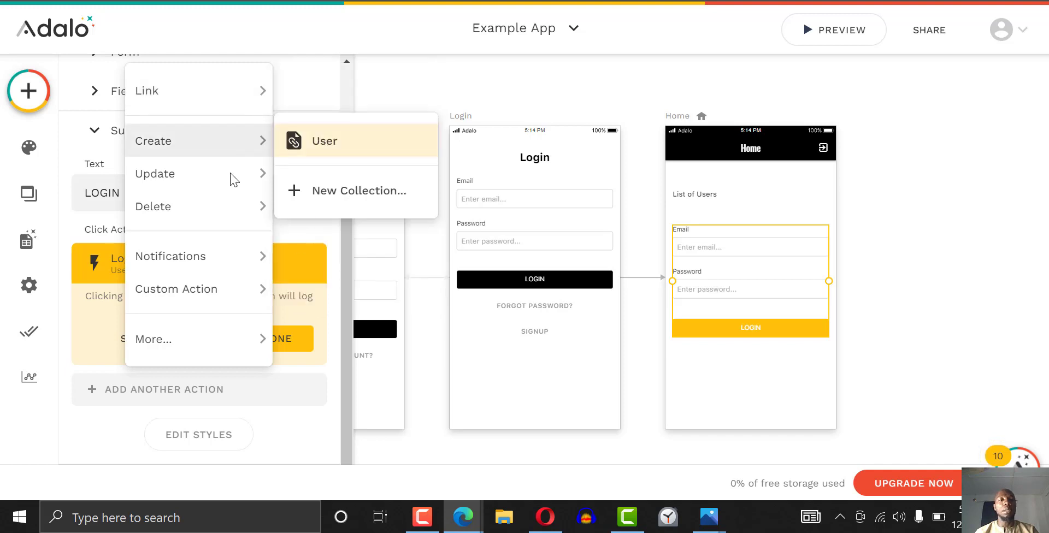
mouse_move(232, 209)
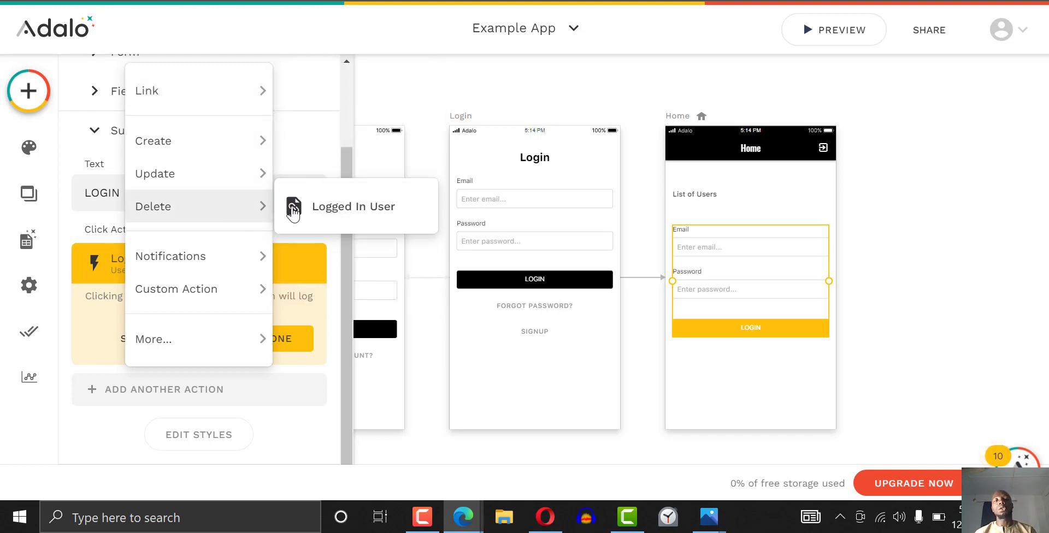
mouse_move(222, 261)
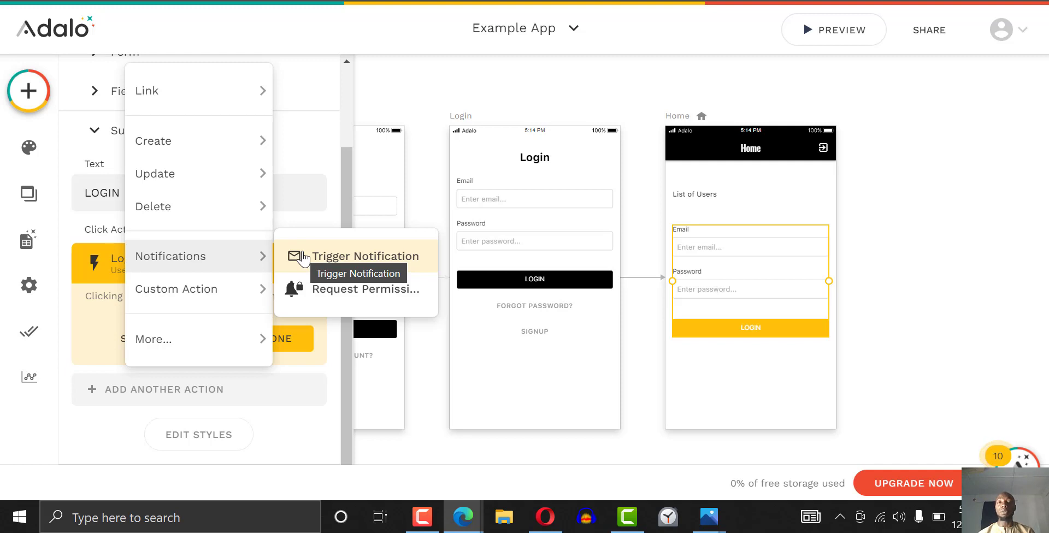
Display the screen templates that can be added to the app
left_click(28, 90)
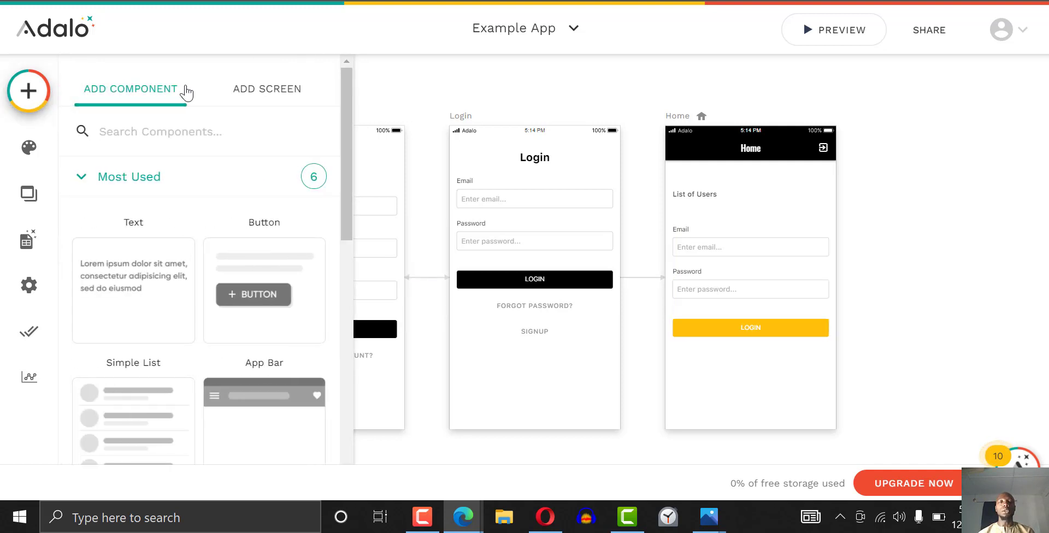
left_click(261, 91)
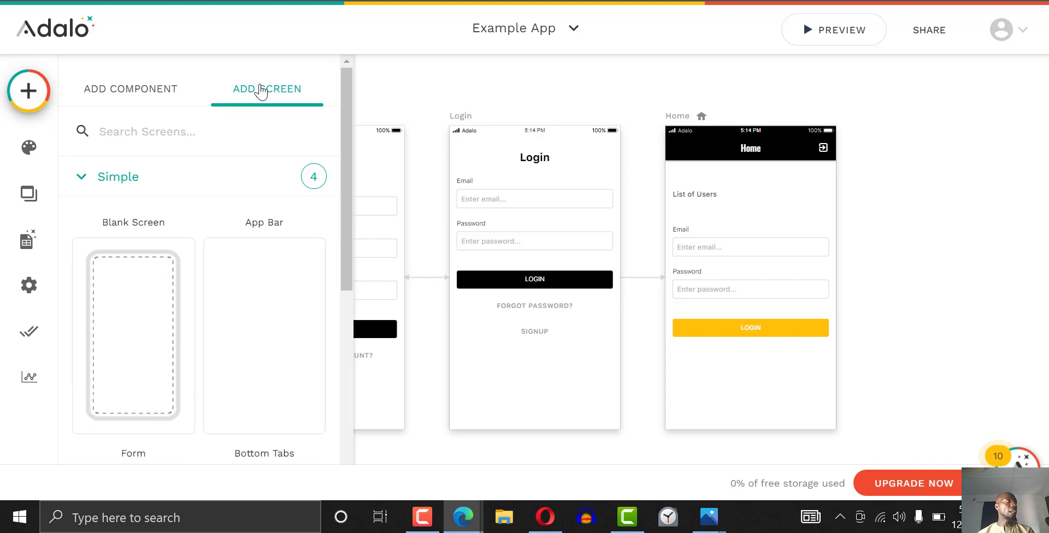